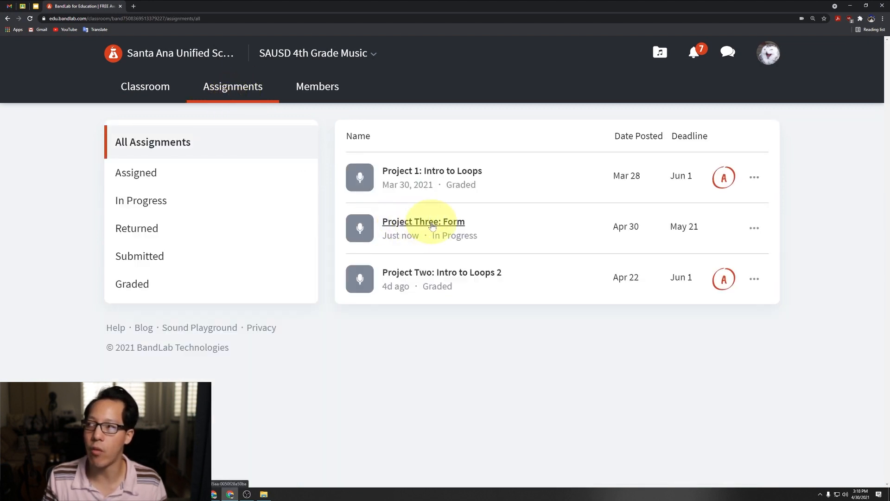
Open the Project Three: Form assignment in the editor and read its assignment brief.
left_click(432, 224)
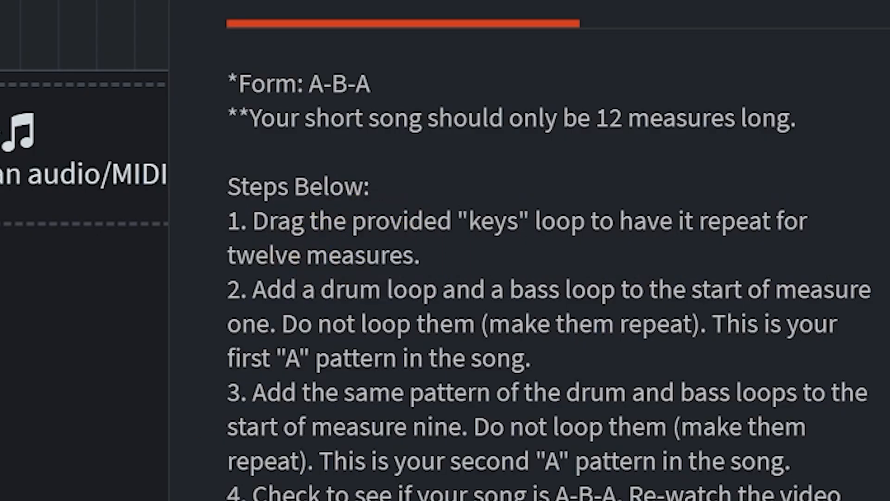
left_click(559, 468)
left_click(842, 124)
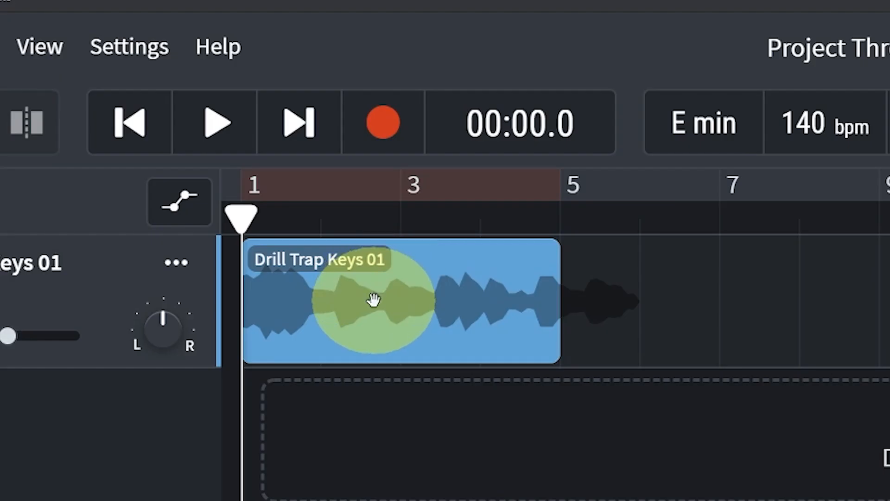
Extend the Drill Trap Keys 01 loop so it repeats through the end of measure 12.
left_click(371, 304)
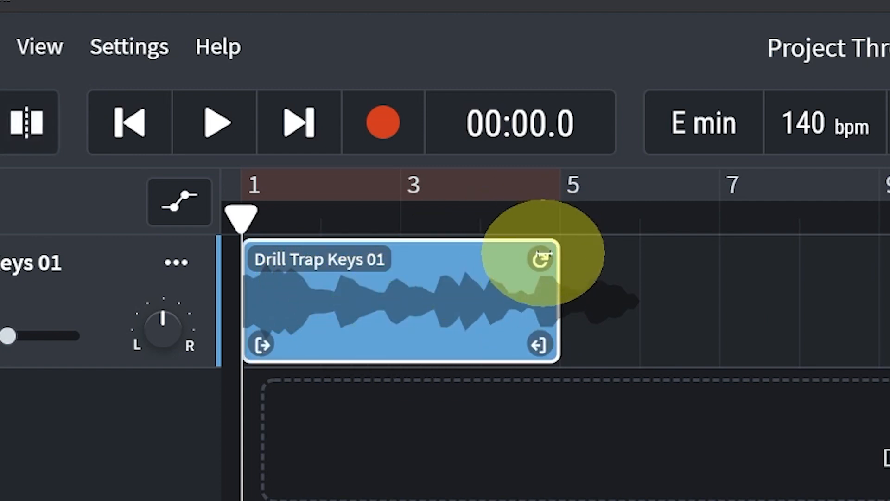
left_click_drag(544, 254, 889, 246)
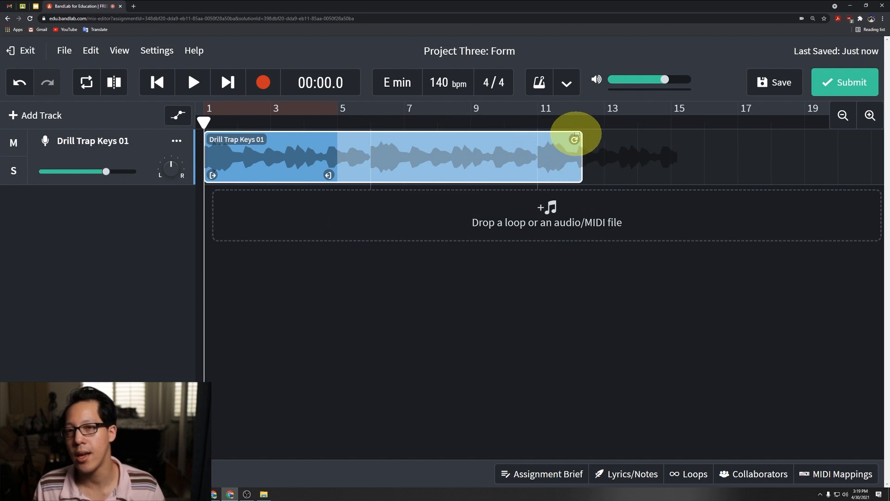
left_click_drag(577, 135, 599, 113)
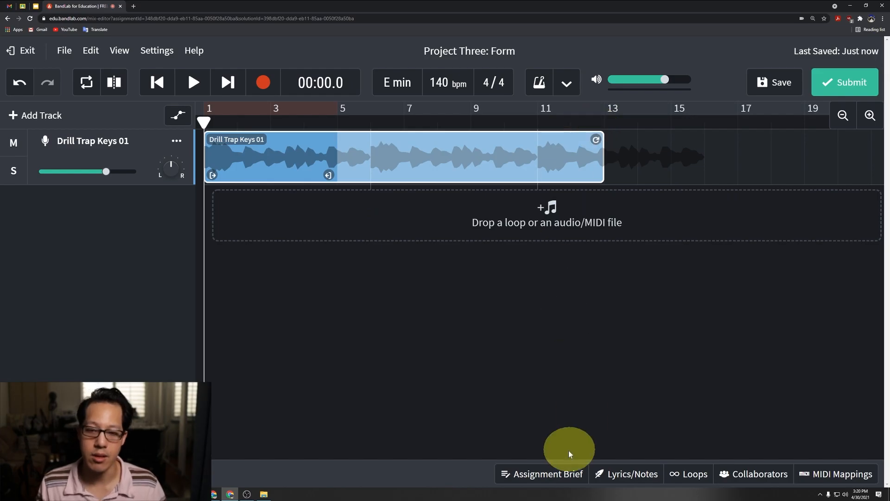
Check the assignment brief, open the Drill pack in the loop library and filter its loops to Beats.
left_click(541, 474)
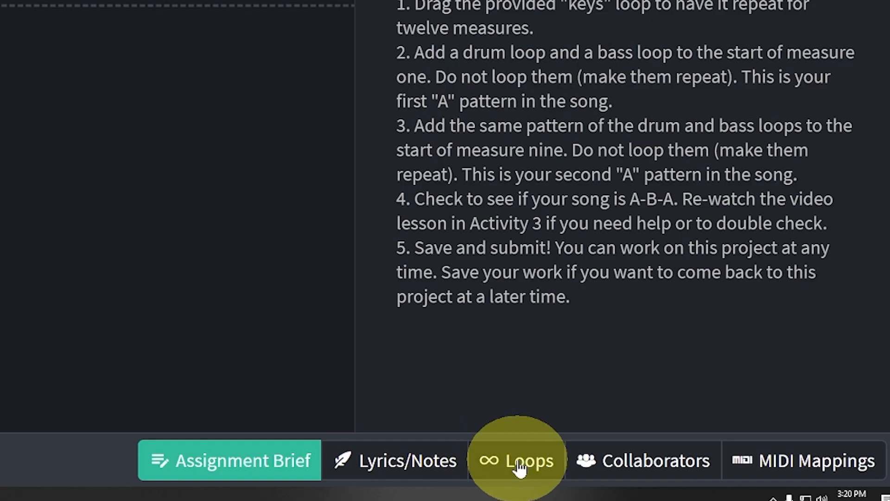
left_click(520, 466)
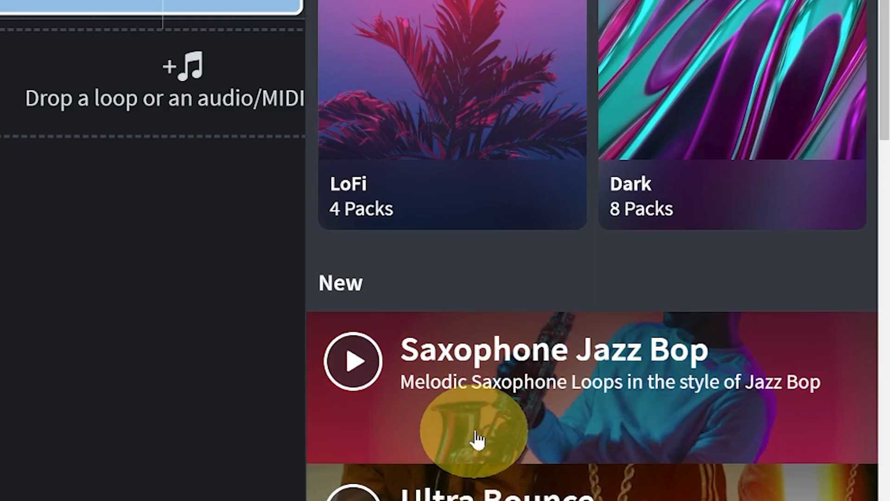
scroll(501, 410, "down", 8)
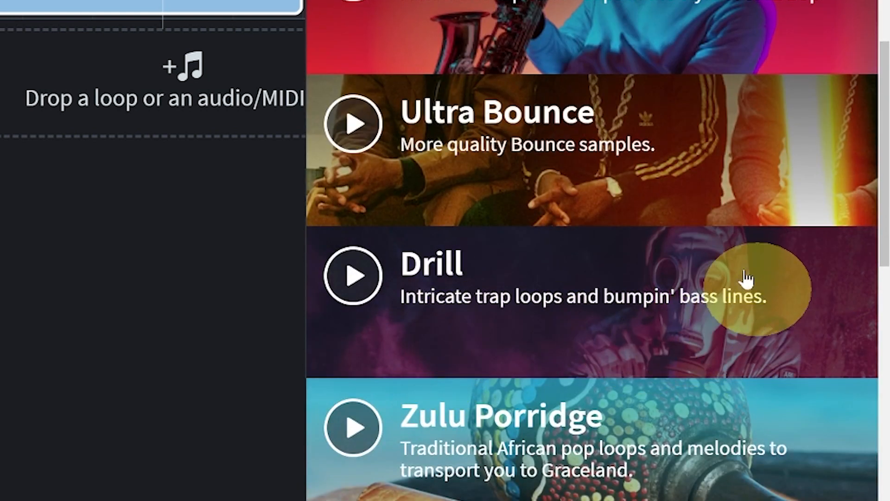
left_click(744, 335)
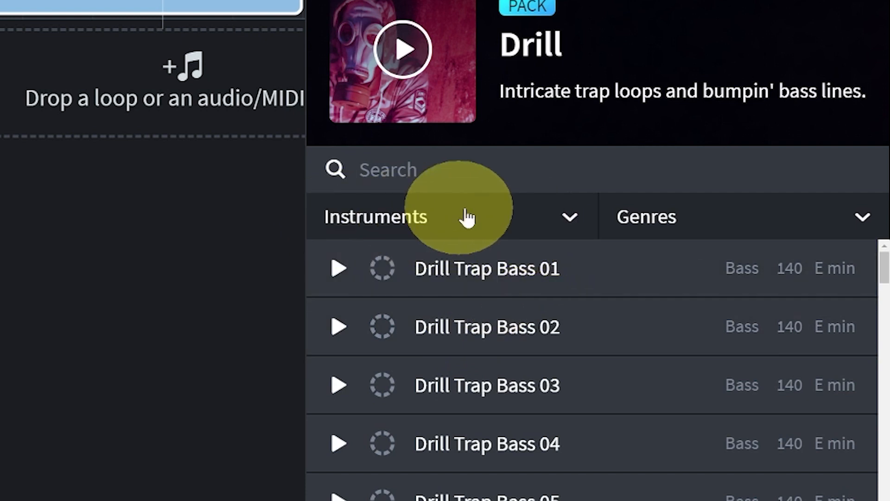
left_click(568, 220)
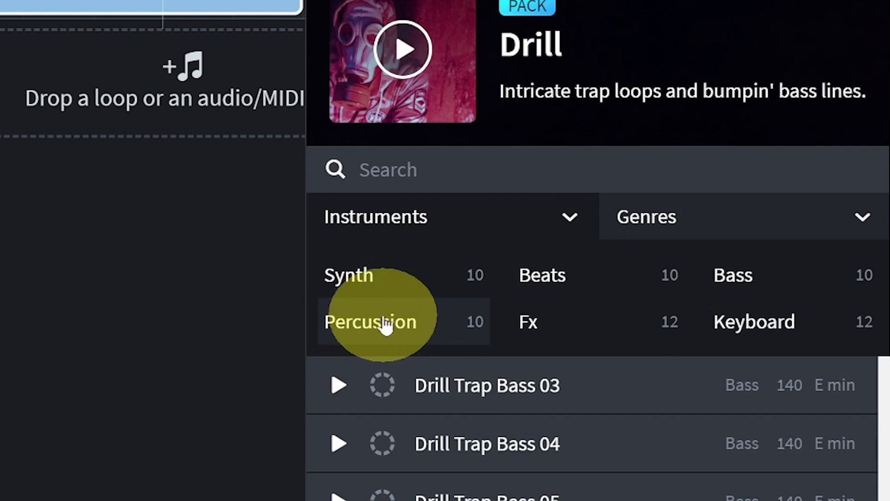
left_click(562, 280)
Add the Drill Trap Beat 06 loop on a new track and align it to the start of measure 1.
scroll(487, 324, "down", 5)
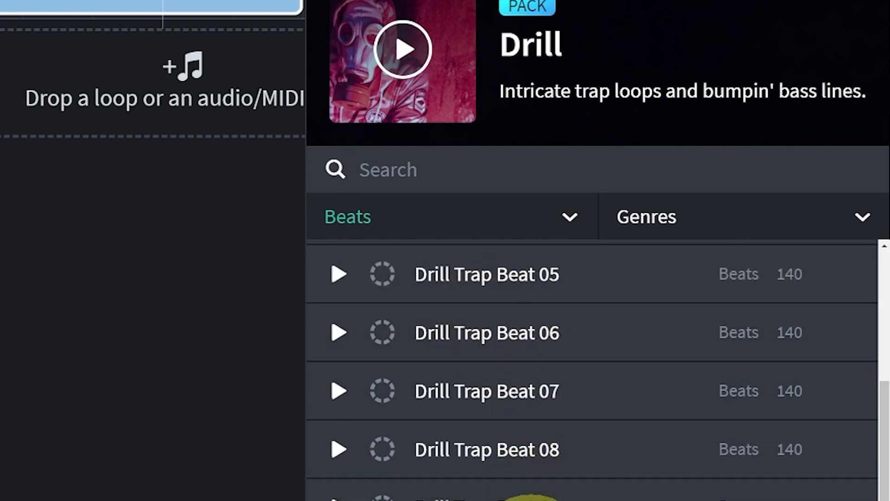
scroll(532, 460, "up", 5)
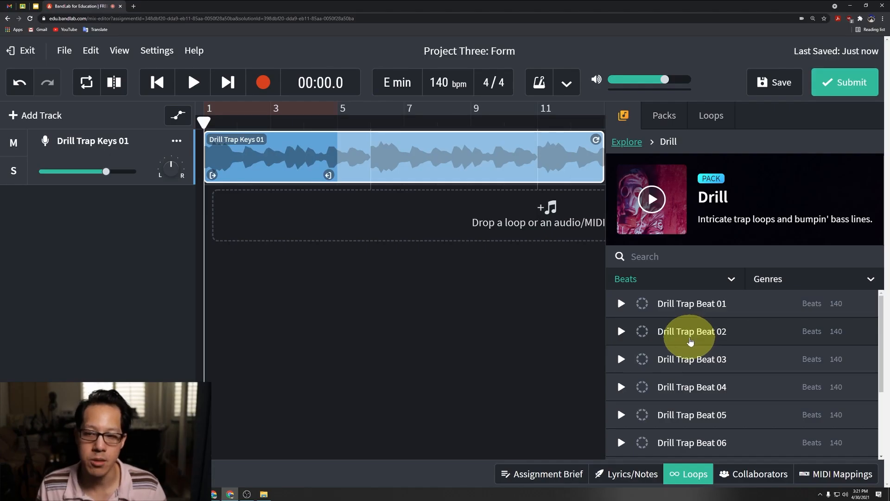
scroll(495, 341, "down", 3)
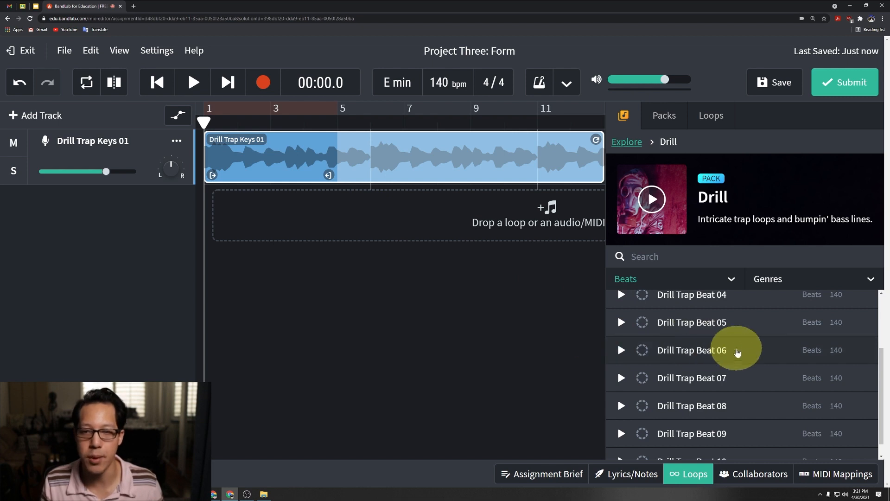
left_click_drag(655, 365, 278, 220)
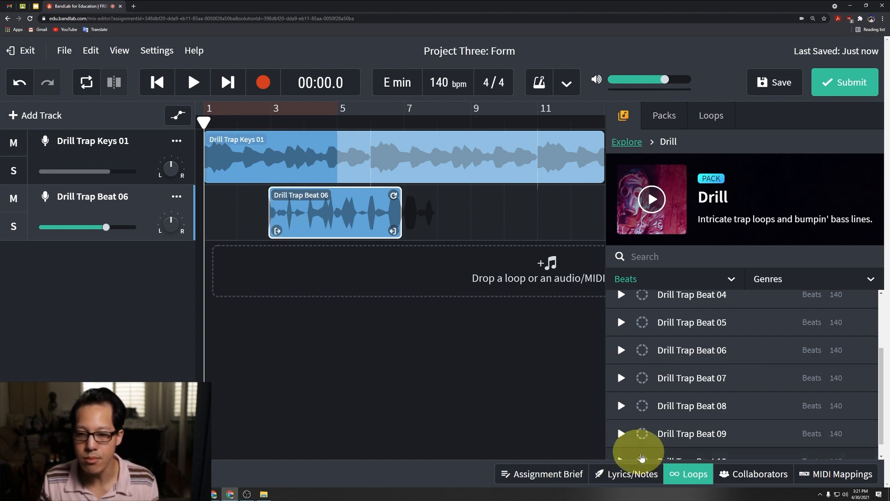
left_click(688, 473)
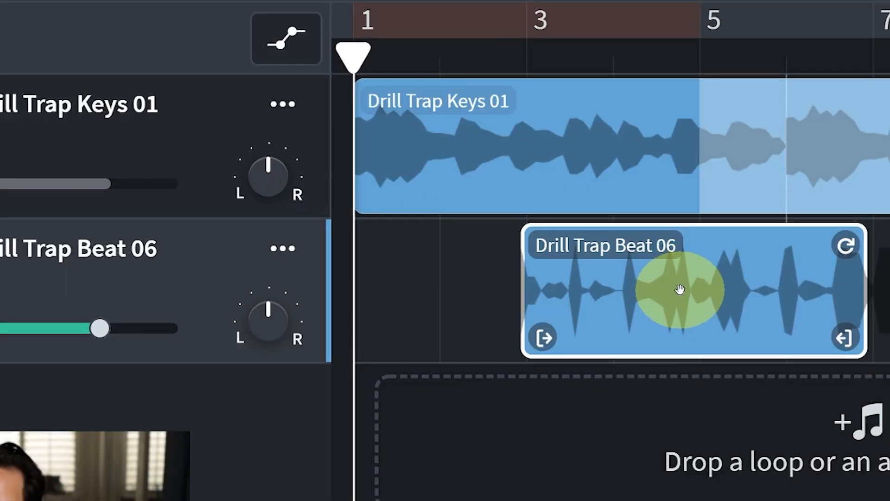
left_click_drag(494, 302, 468, 301)
left_click_drag(635, 290, 411, 281)
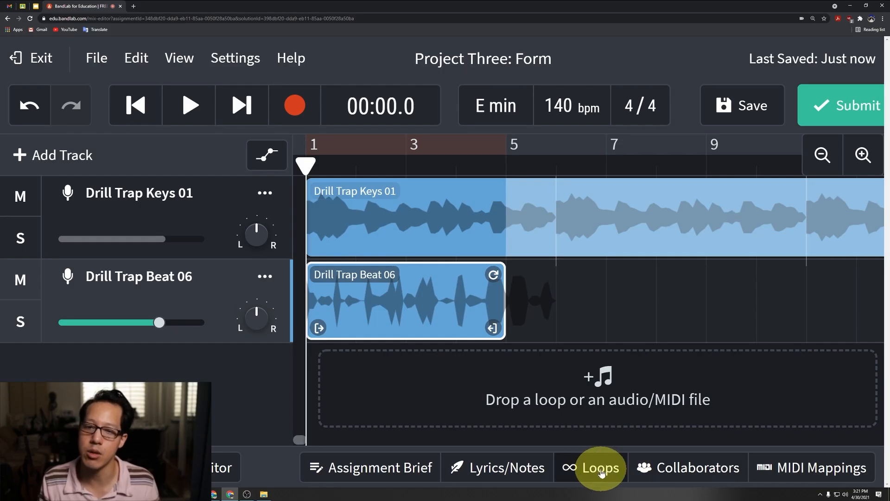
Filter the Drill pack's loops to Bass and browse down to the last bass loops.
left_click(600, 469)
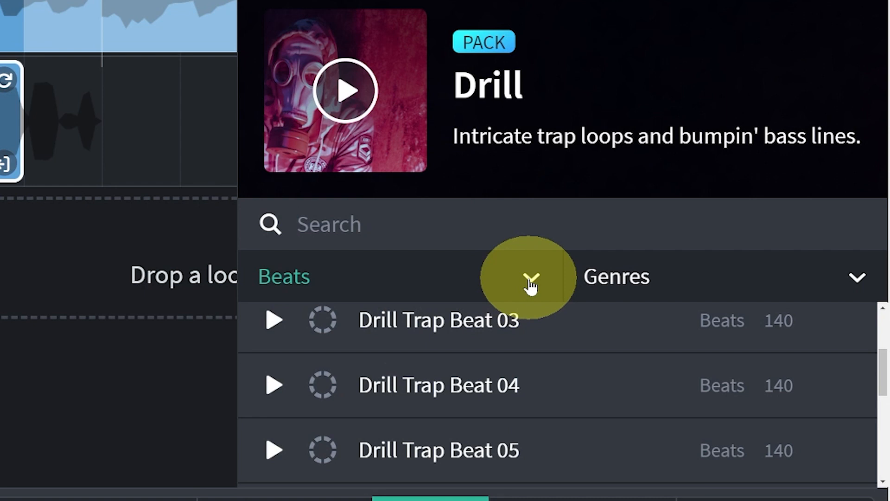
left_click(651, 322)
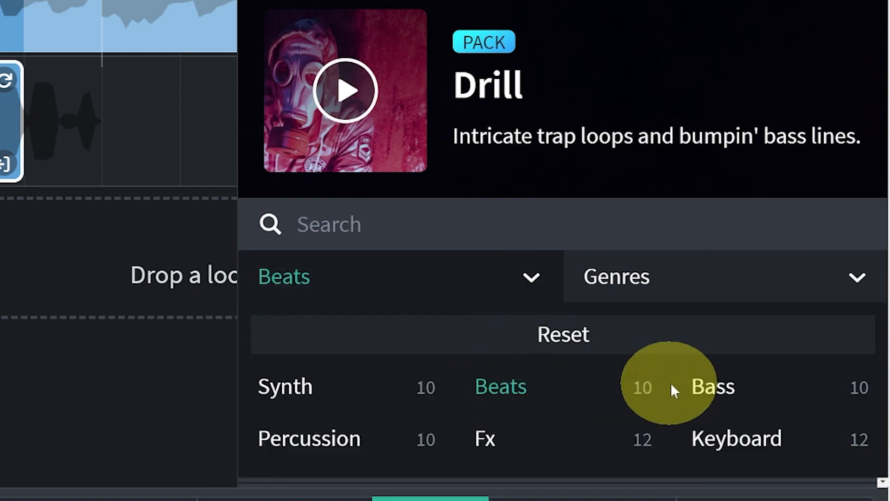
left_click(701, 391)
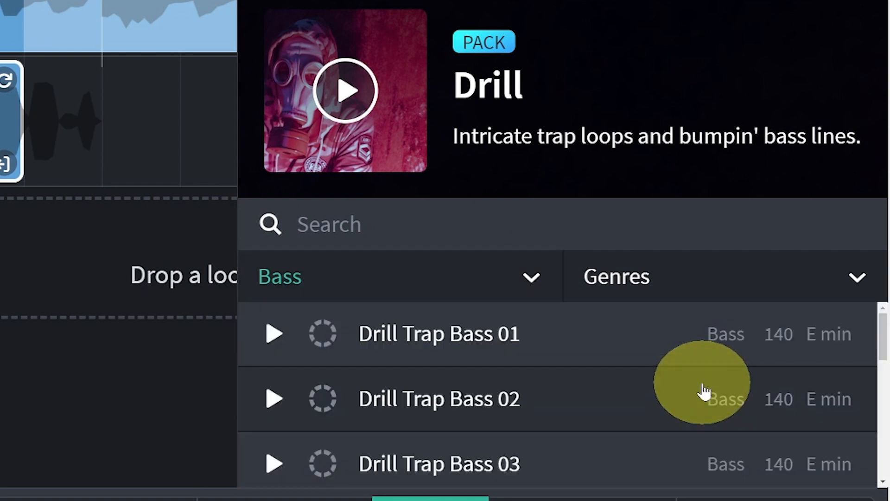
scroll(492, 397, "down", 3)
scroll(417, 408, "down", 4)
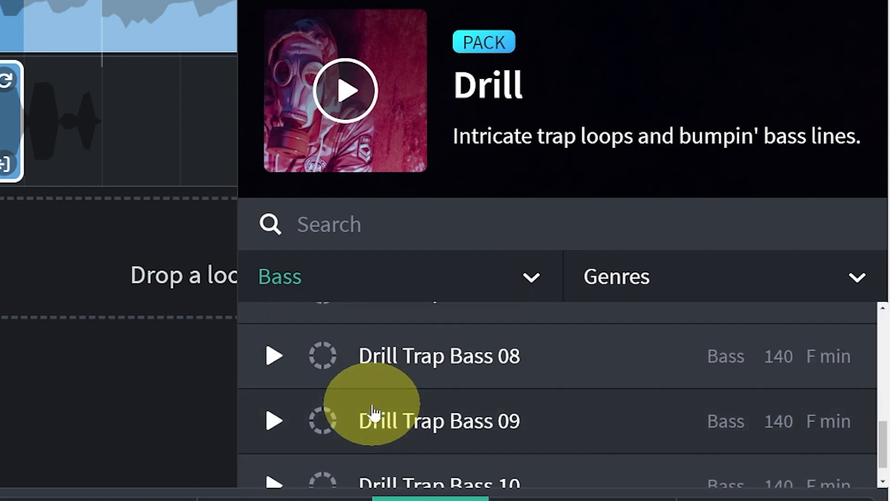
Add the Drill Trap Bass 10 loop on a new track and align it to the start of measure 1.
left_click_drag(401, 457, 0, 234)
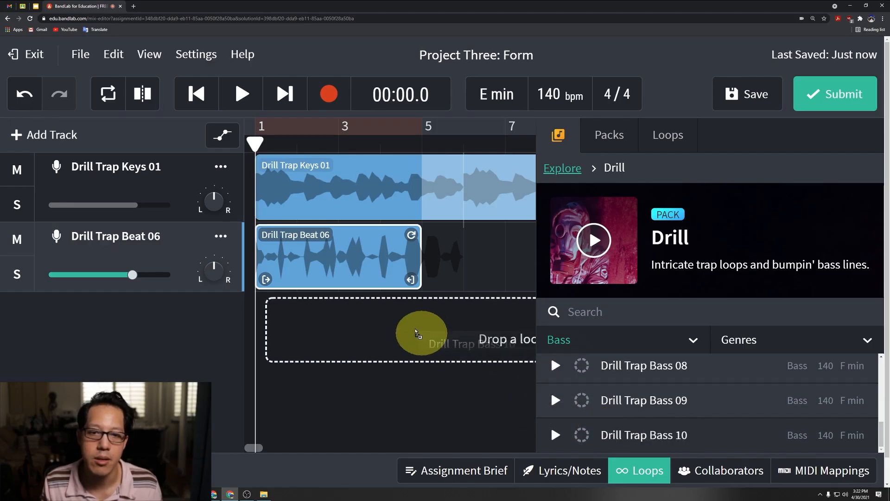
left_click_drag(284, 317, 286, 311)
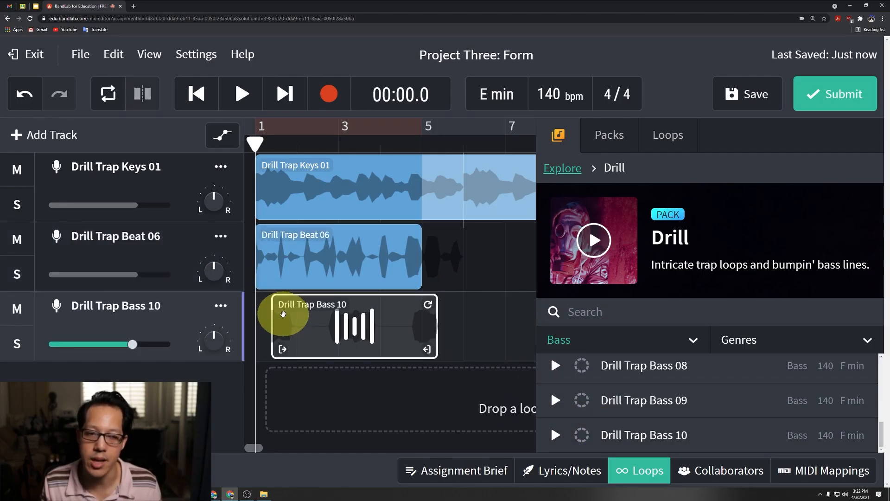
left_click(643, 473)
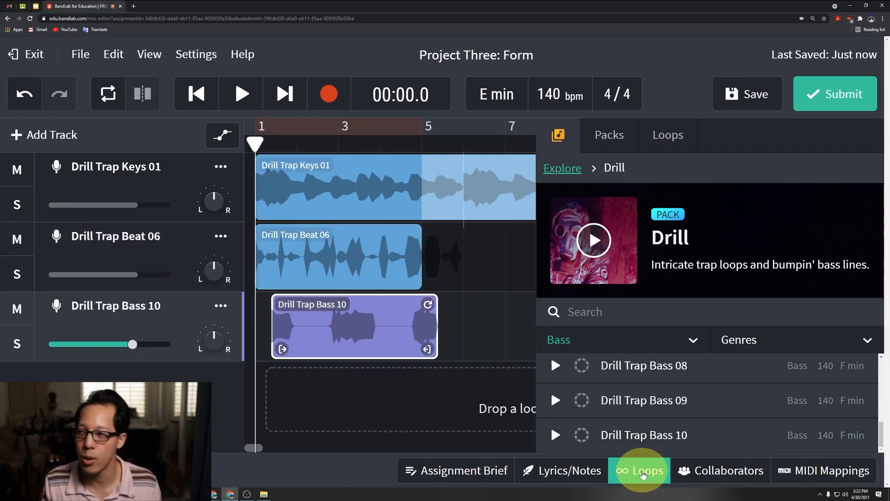
left_click_drag(340, 325, 323, 324)
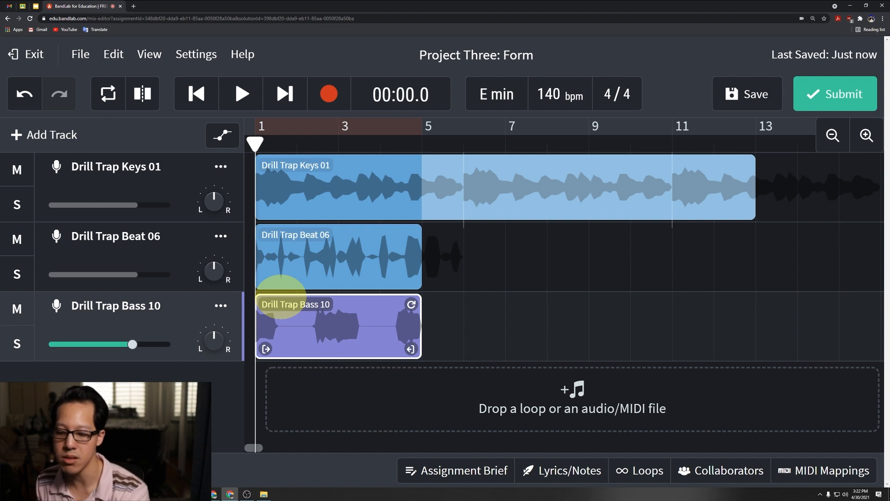
Play the song from measure 1 into the keys-only section to compare the A and B patterns.
left_click(241, 94)
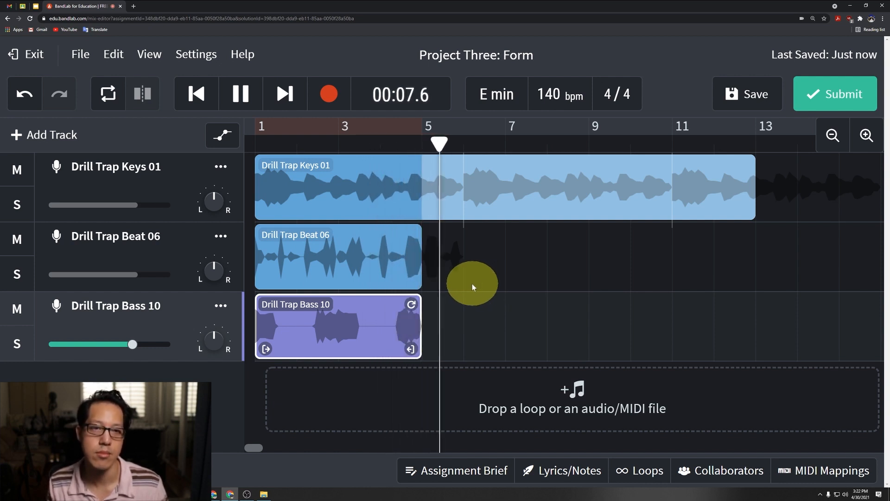
left_click(240, 94)
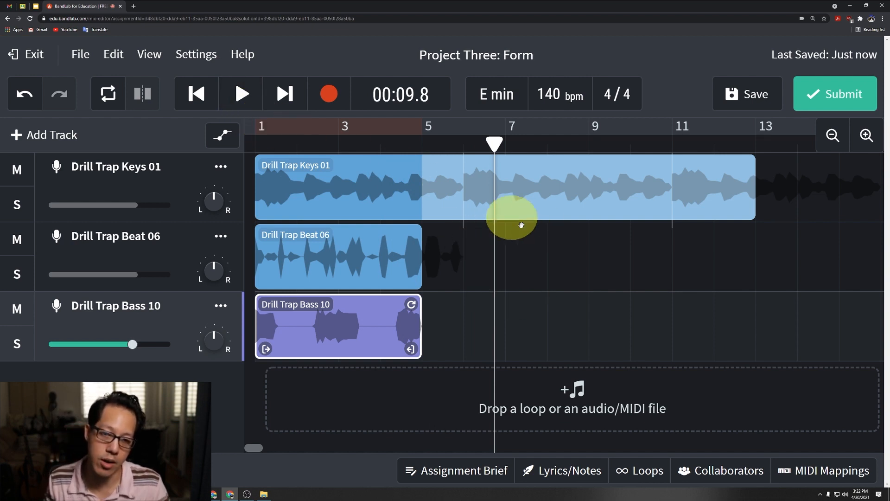
left_click(312, 246)
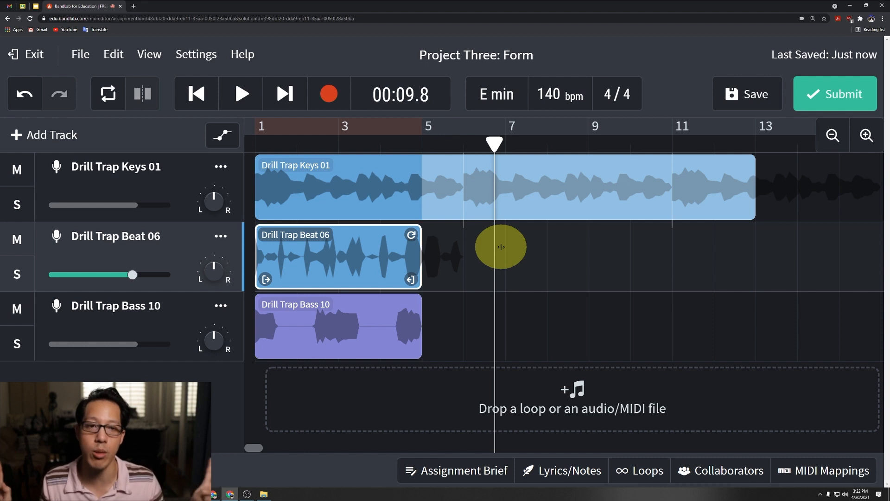
left_click(331, 187)
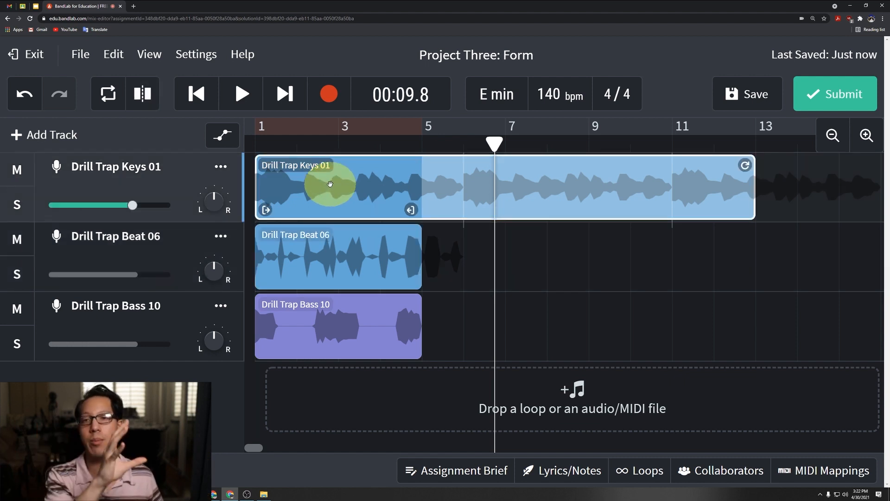
Reread the brief's step on repeating the drum and bass pattern at measure nine, checking which beat and bass loops form it.
left_click(481, 471)
scroll(608, 352, "down", 1)
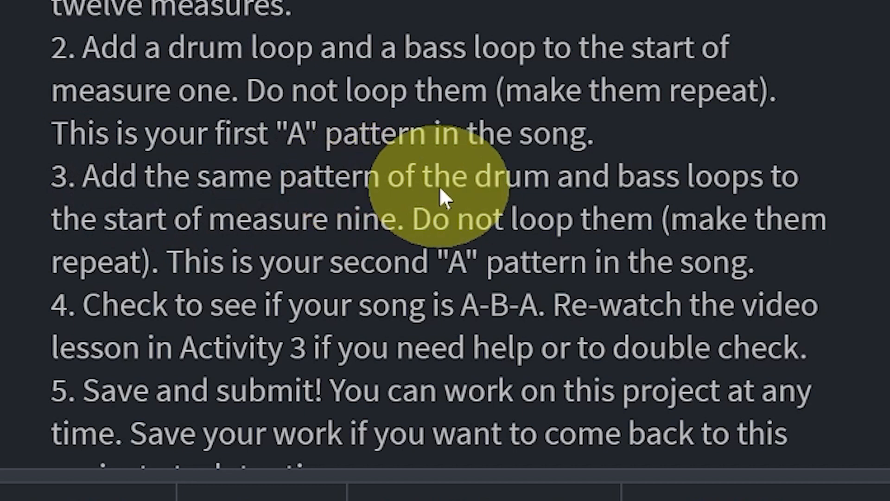
left_click(350, 259)
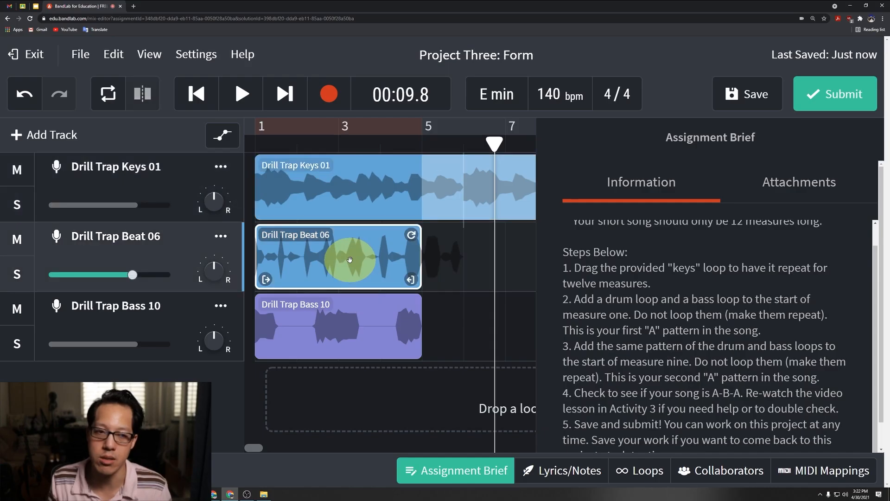
left_click(325, 319)
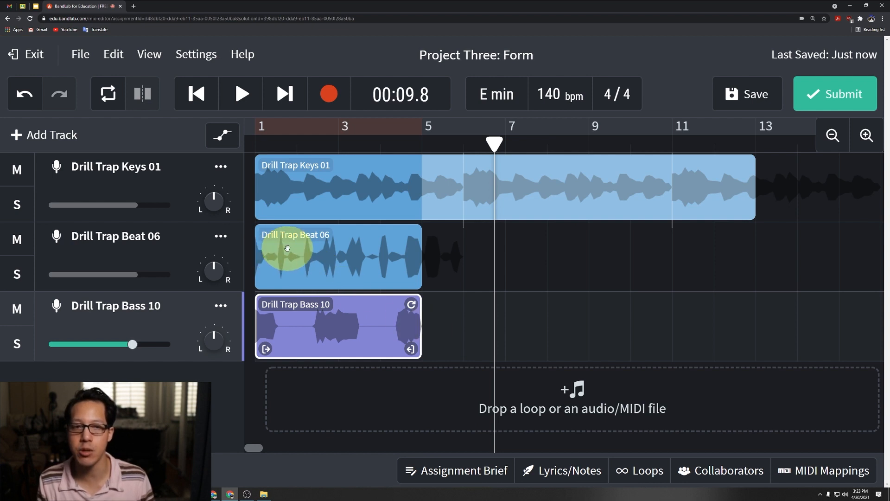
left_click(330, 257)
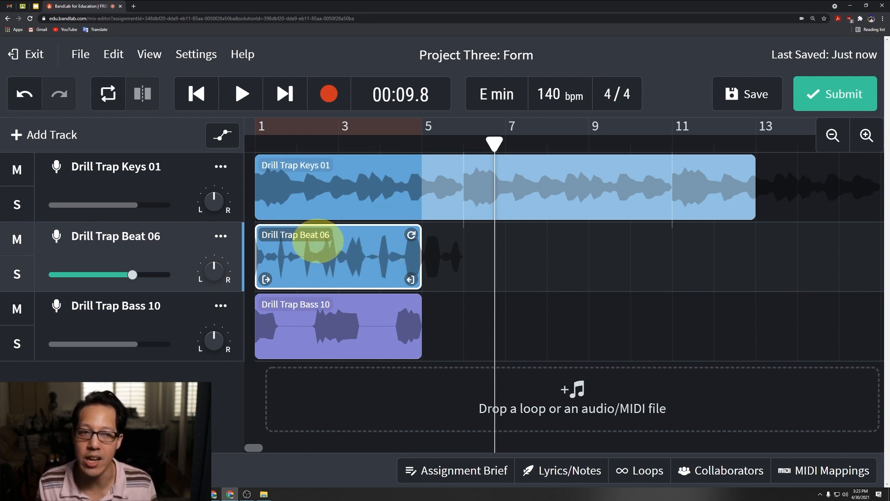
Add a second Drill Trap Beat 06 loop from the pack's Beats loops to the beat track, starting at measure 9.
left_click(642, 472)
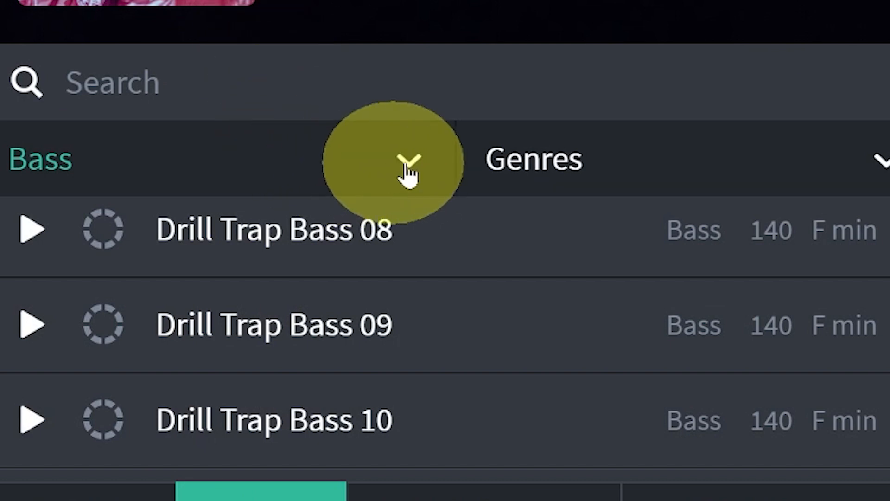
left_click(411, 164)
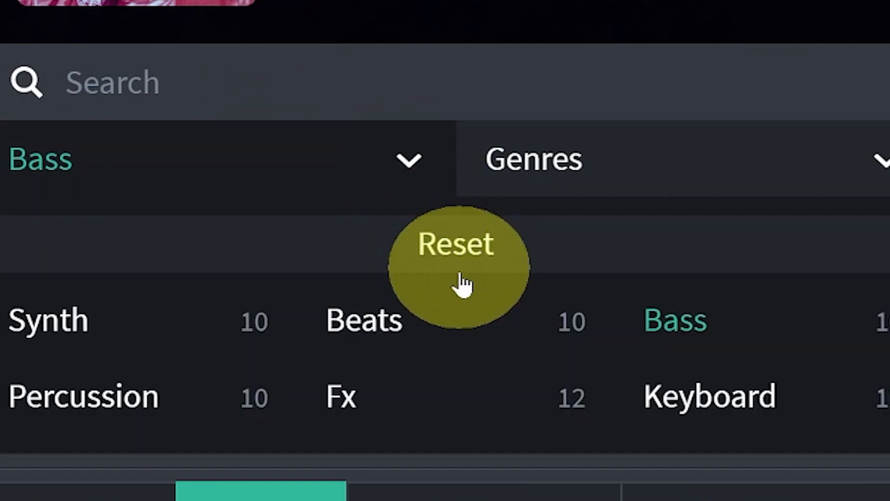
left_click(369, 324)
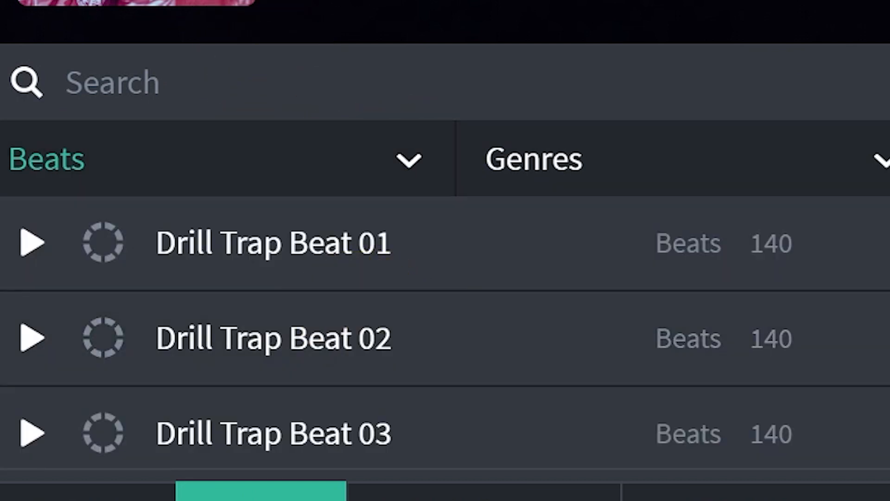
scroll(298, 322, "down", 3)
left_click_drag(300, 321, 482, 252)
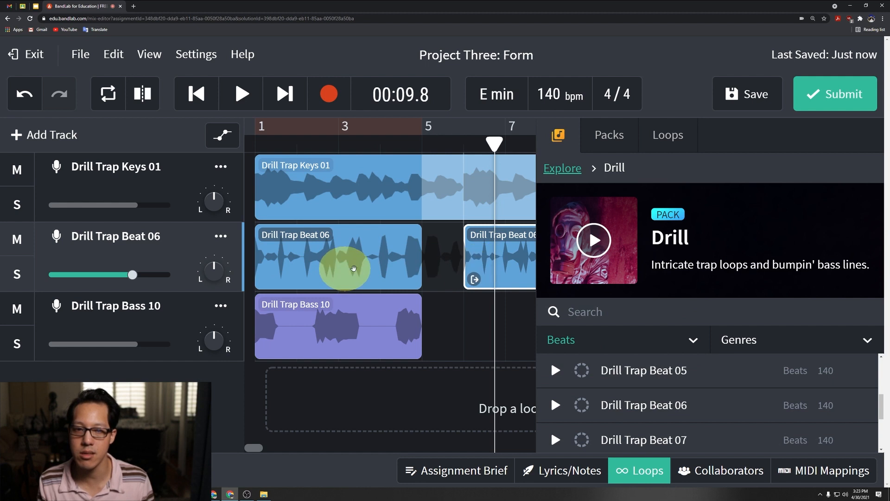
left_click(639, 471)
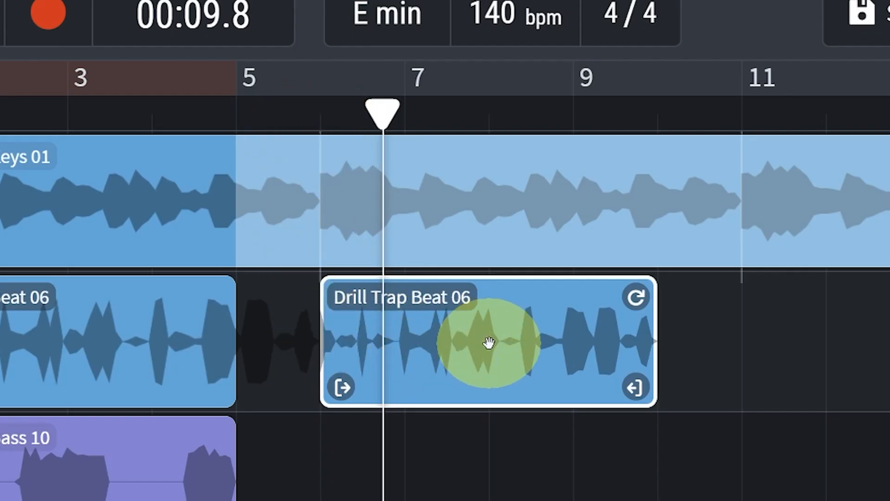
left_click_drag(495, 344, 739, 341)
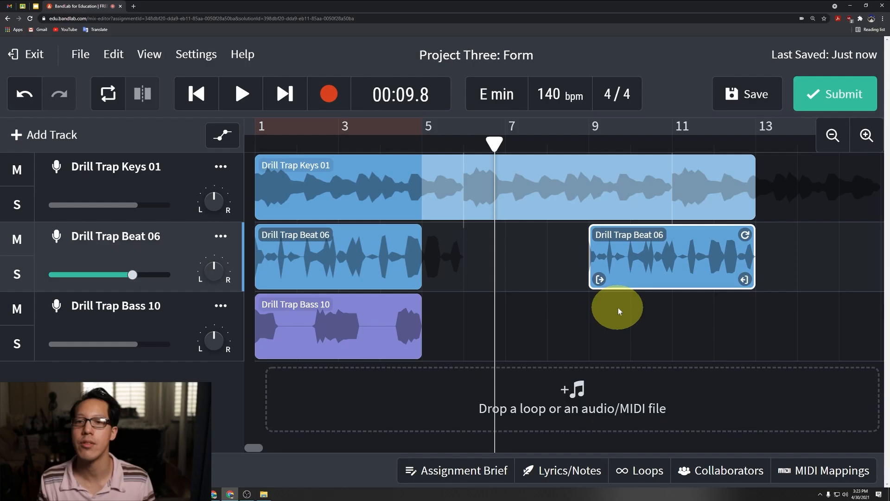
Add a second Drill Trap Bass 10 loop from the pack's Bass loops to the bass track, starting at measure 9.
left_click(619, 307)
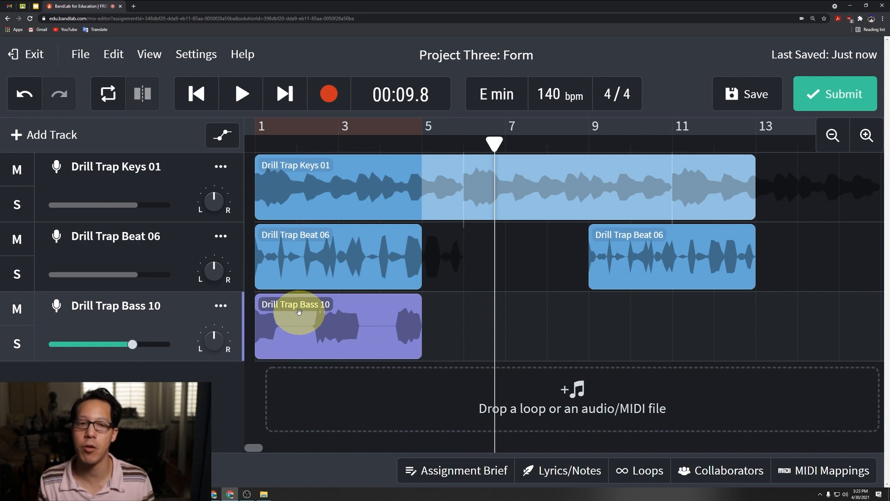
left_click(632, 472)
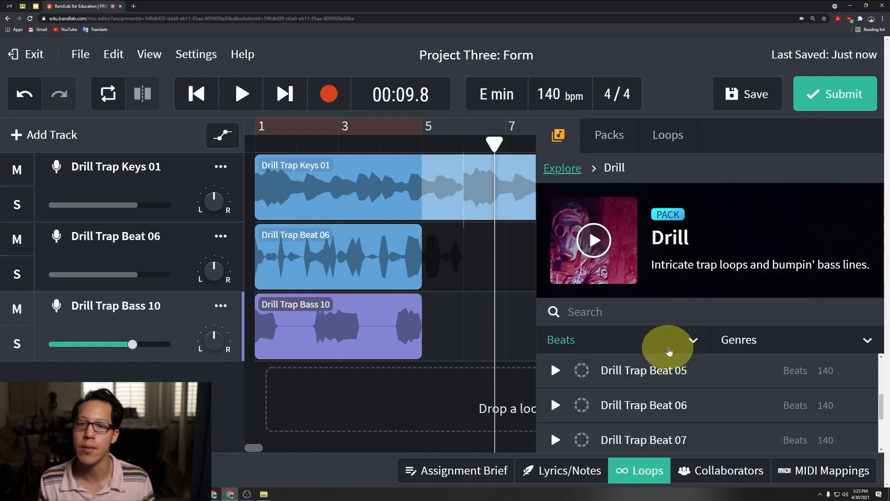
left_click(692, 343)
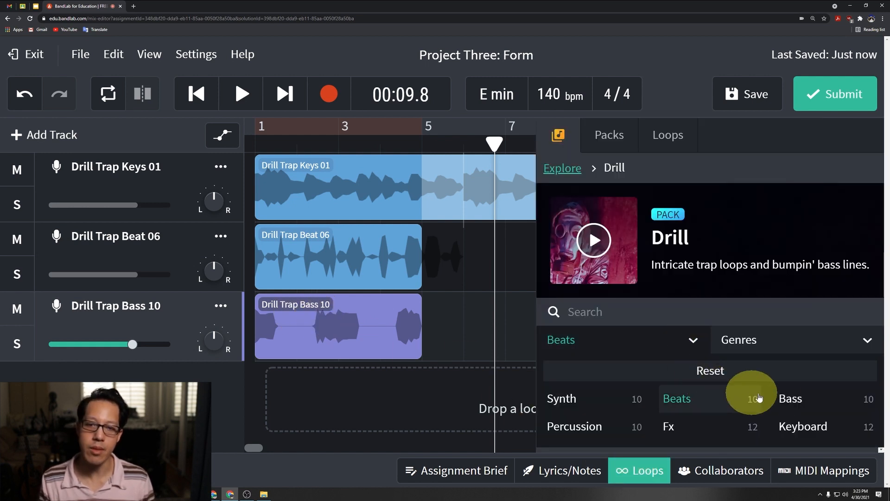
left_click(792, 399)
scroll(732, 400, "down", 5)
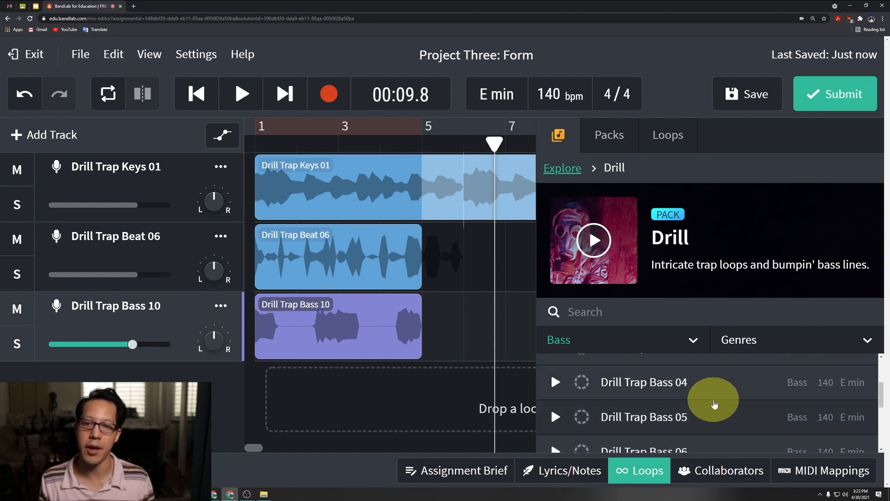
left_click_drag(613, 439, 478, 324)
left_click(640, 470)
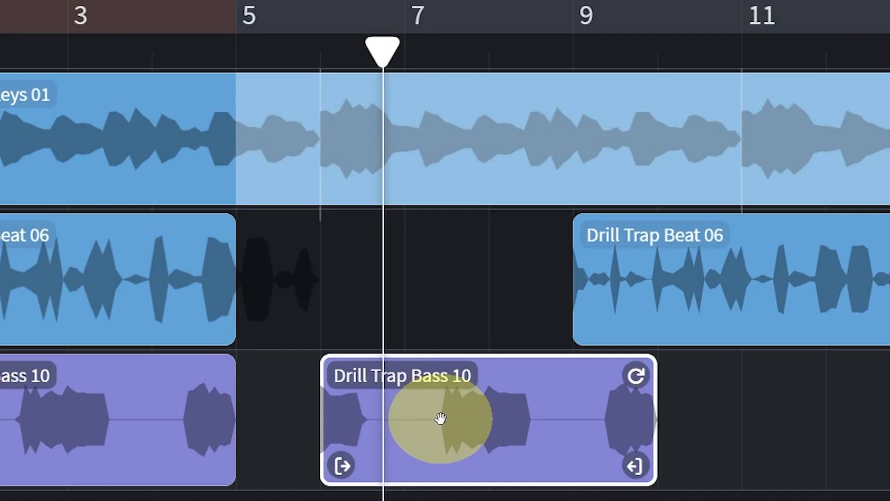
left_click_drag(448, 420, 694, 433)
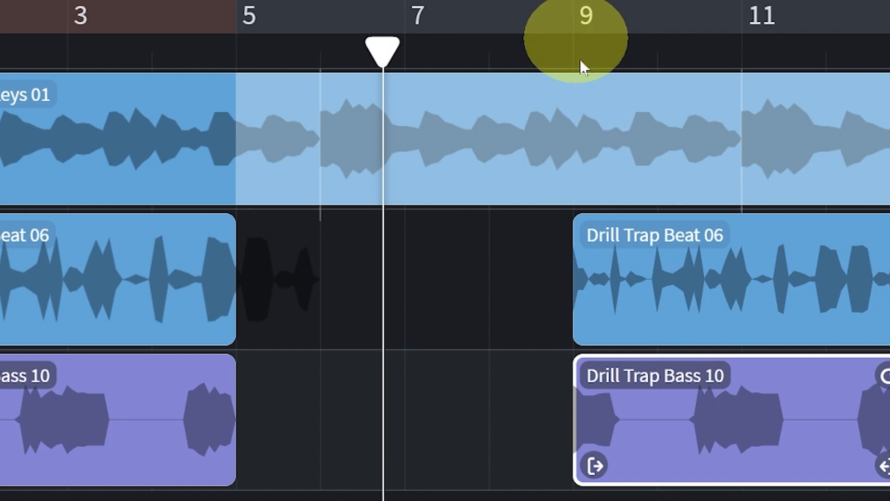
Check the repeated loops' alignment with the playhead at measure 9 and play the whole song from measure 1.
left_click_drag(404, 46, 575, 44)
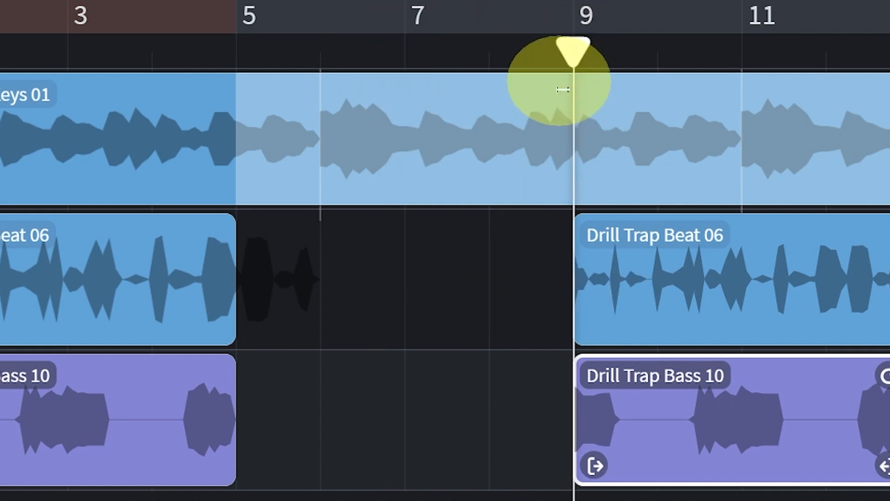
left_click(521, 1)
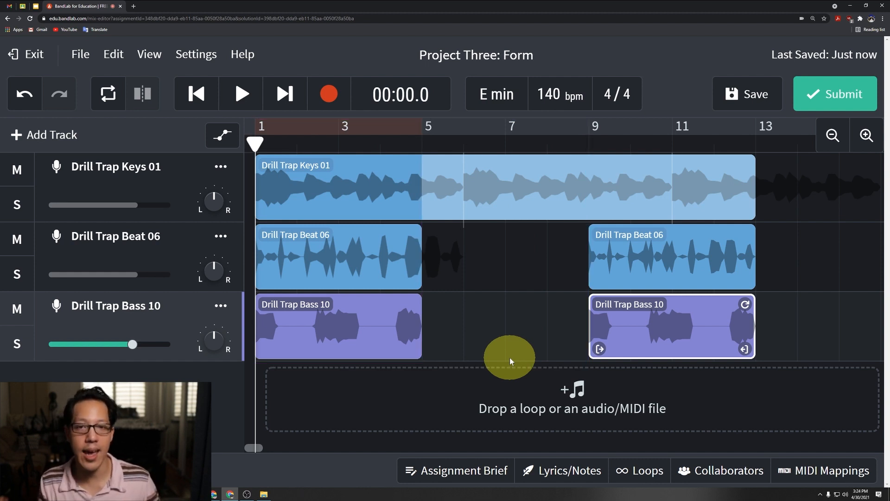
key("space")
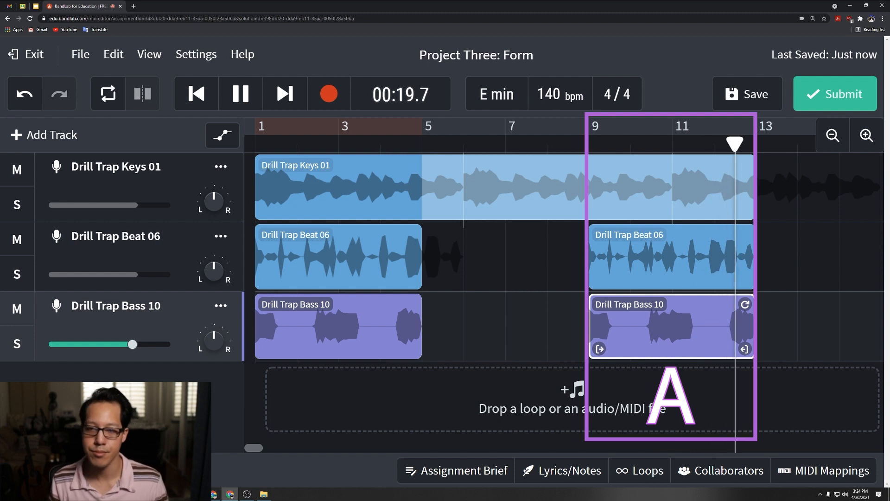
left_click(242, 95)
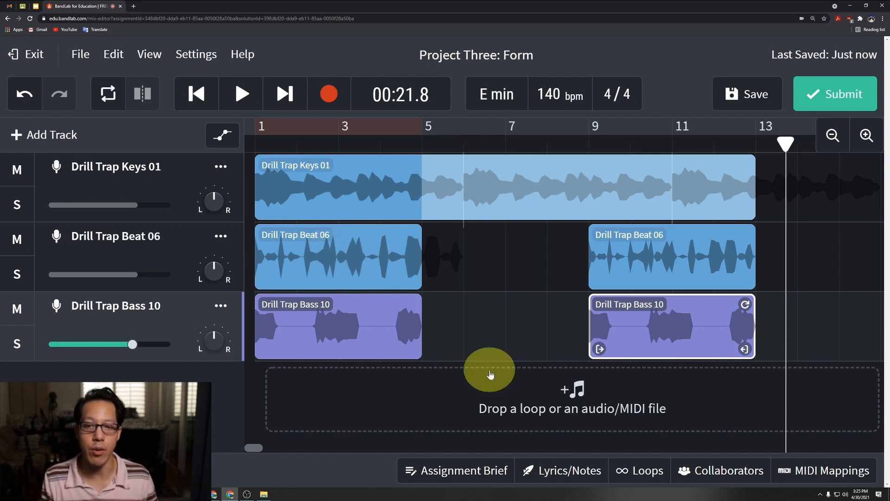
Examine the genre filter options available for the Drill pack's bass loops.
left_click(643, 474)
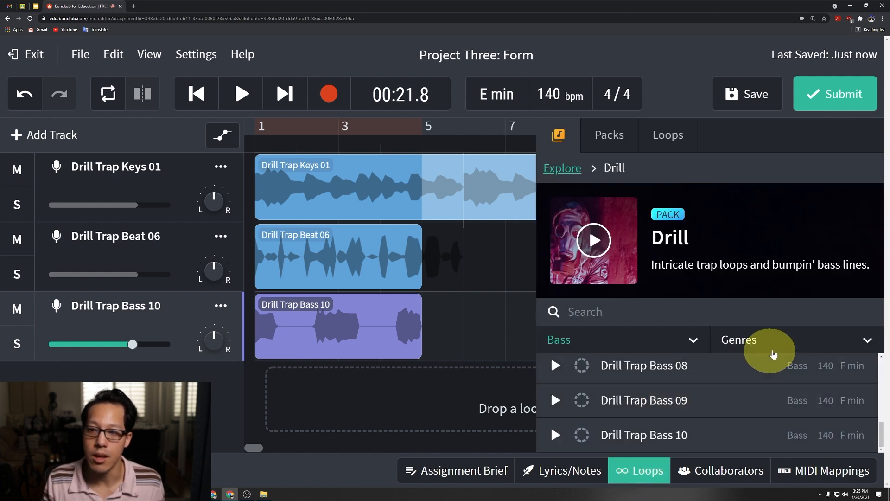
left_click(863, 339)
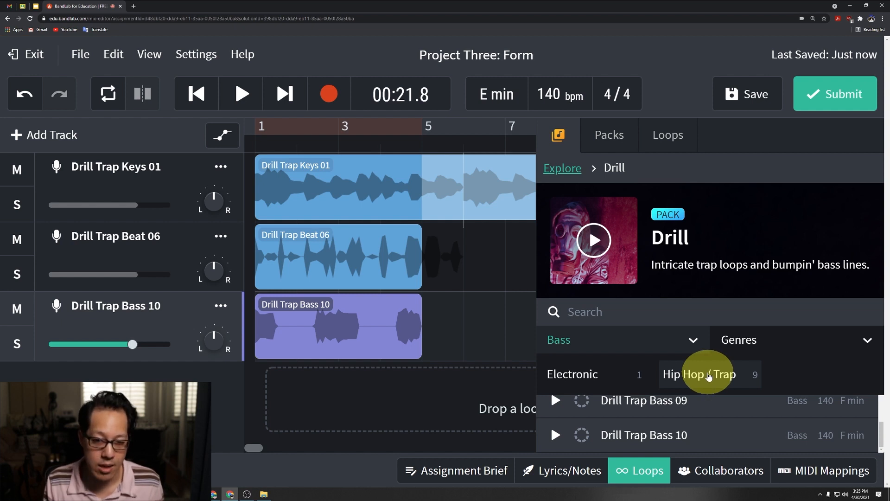
left_click(736, 310)
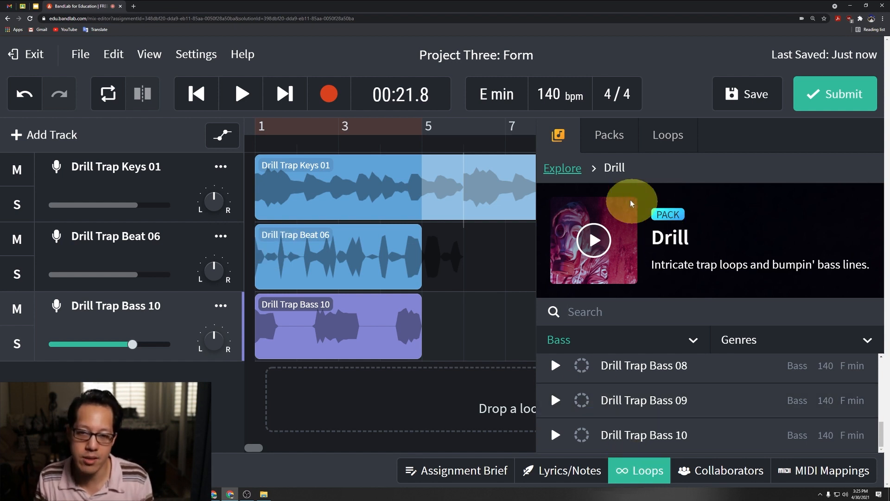
Browse the loop packs, reopen the Drill pack and examine its loops and instrument categories.
left_click(575, 168)
scroll(737, 320, "down", 7)
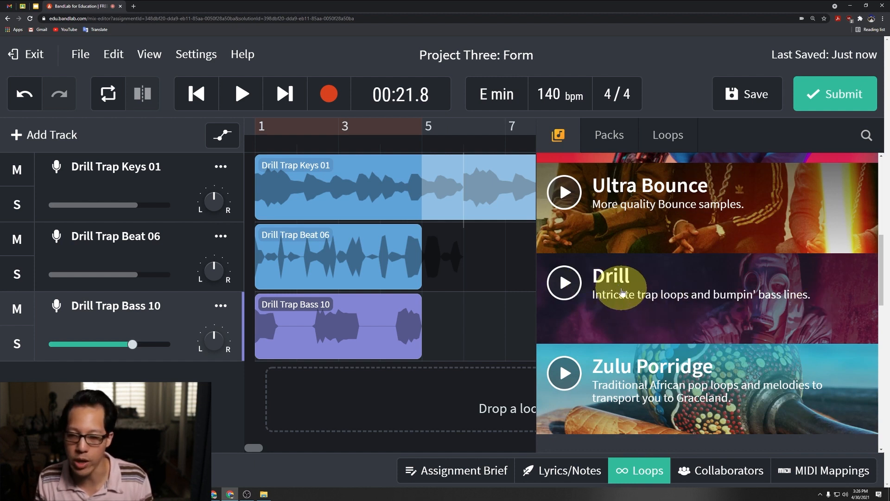
left_click(677, 299)
scroll(684, 370, "down", 10)
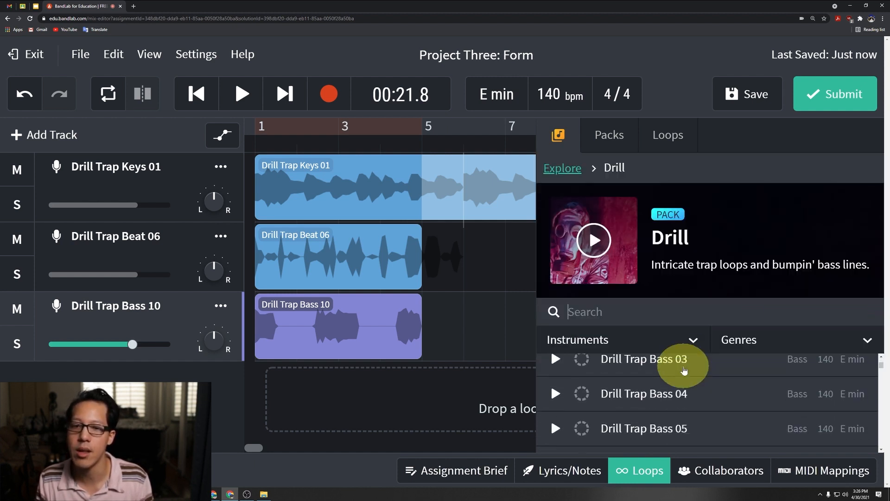
scroll(685, 378, "up", 8)
scroll(668, 376, "up", 4)
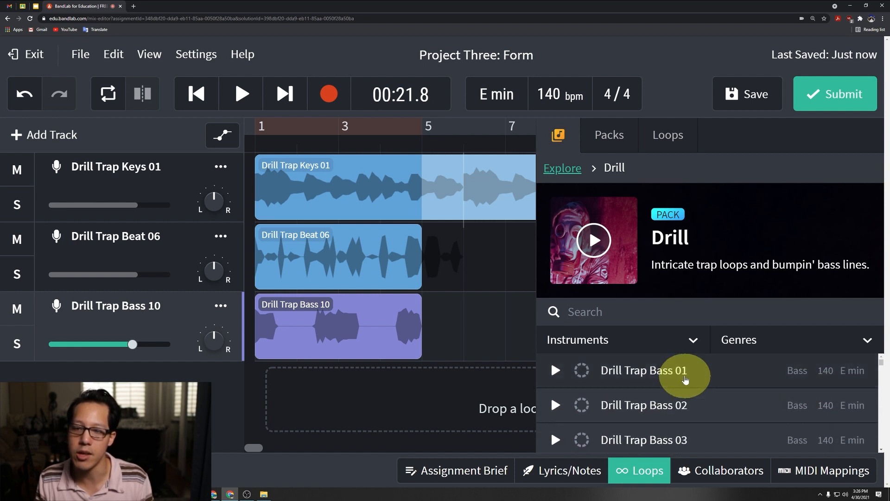
left_click(693, 341)
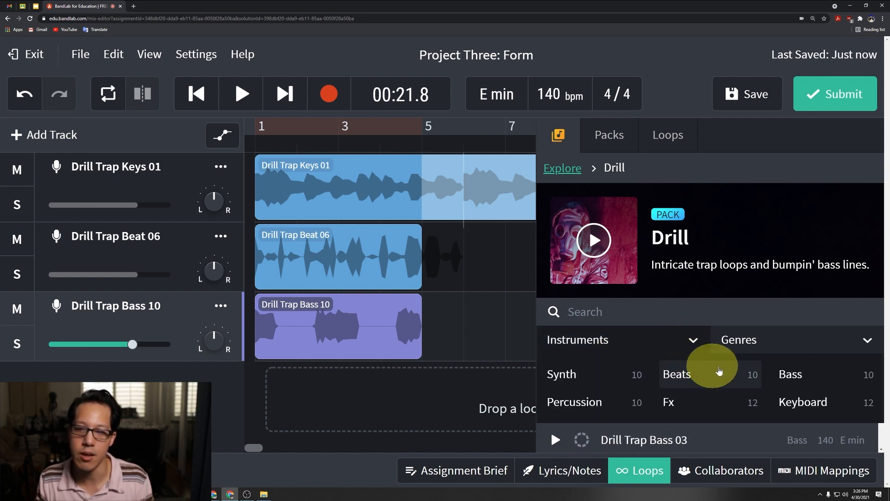
left_click(639, 468)
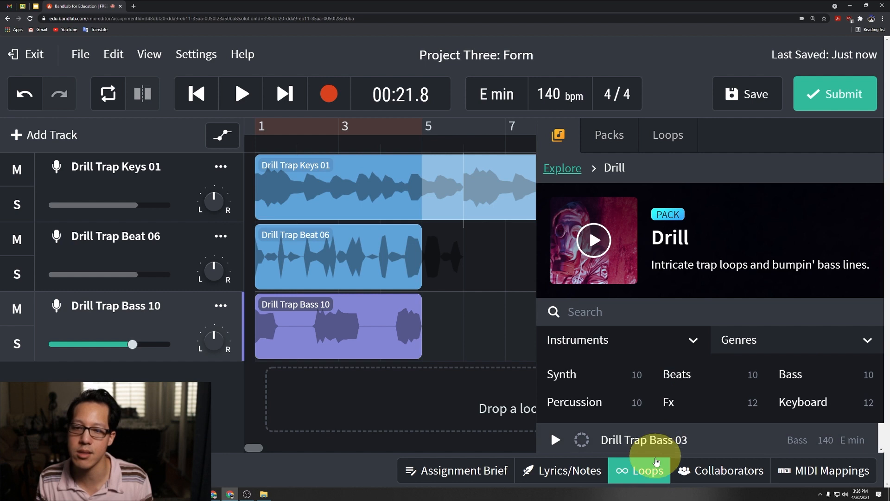
Return the playhead to the start of measure 1.
left_click(476, 338)
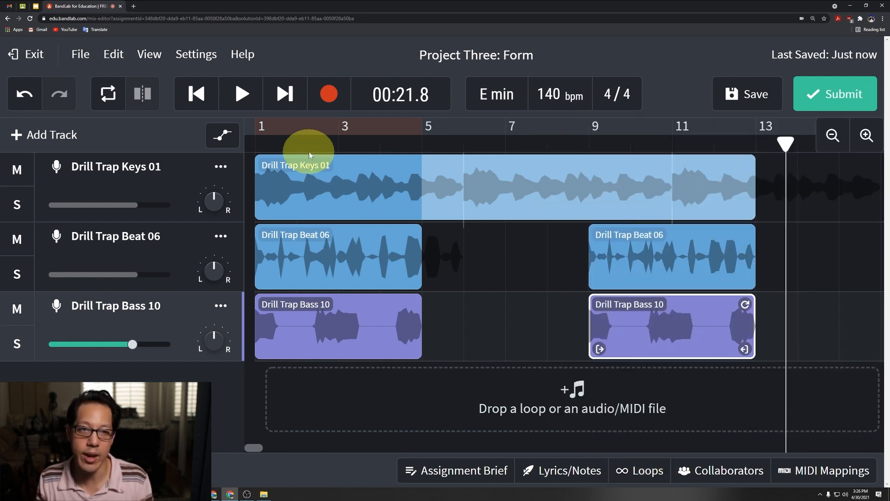
left_click_drag(309, 149, 235, 151)
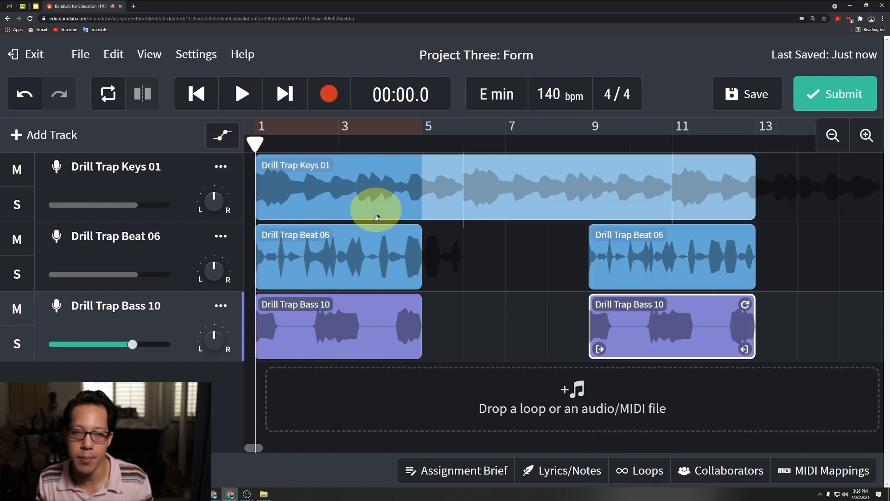